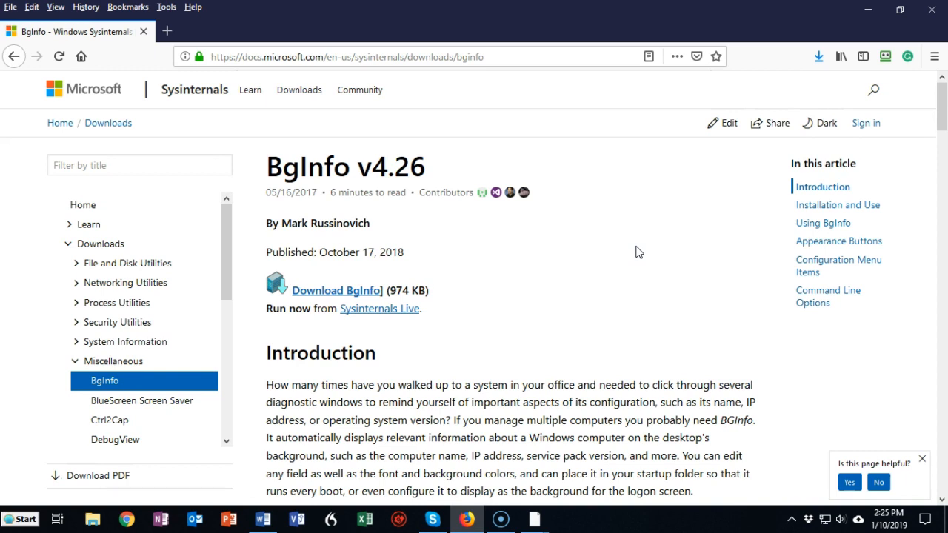
left_click(624, 268)
mouse_move(228, 232)
left_mouse_down()
mouse_move(227, 348)
mouse_move(228, 226)
left_mouse_up()
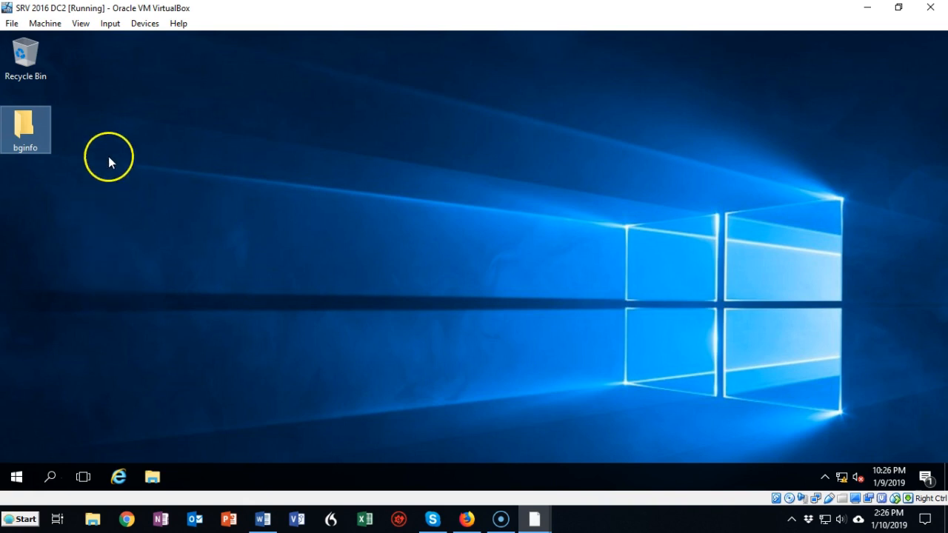
- Run Bginfo64 from the desktop's bginfo folder, agree to its license terms, and close the folder window
right_click(22, 134)
double_click(23, 134)
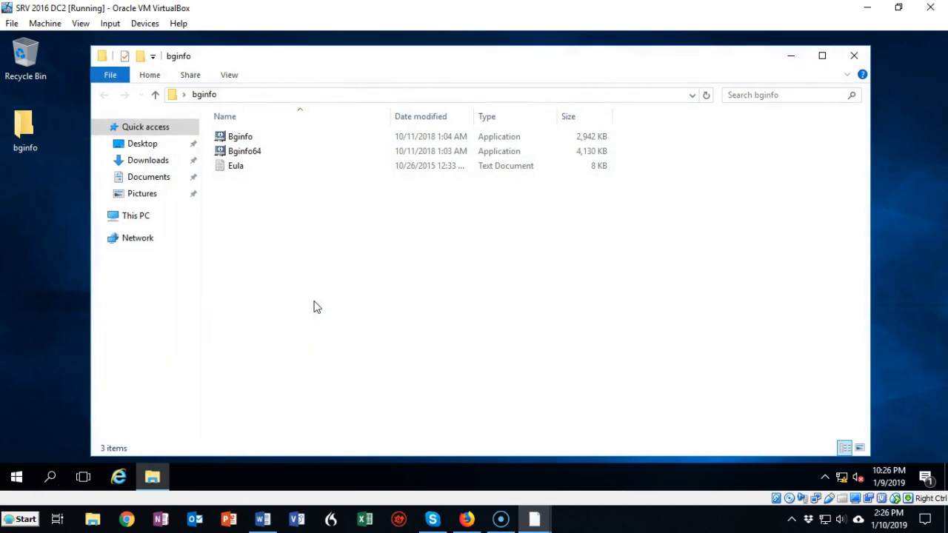
left_click(315, 293)
double_click(254, 152)
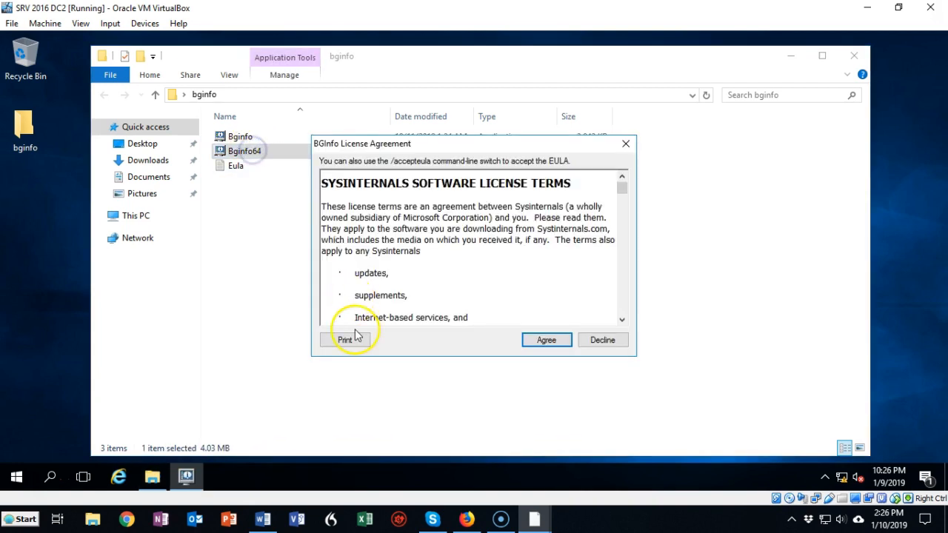
left_click(546, 341)
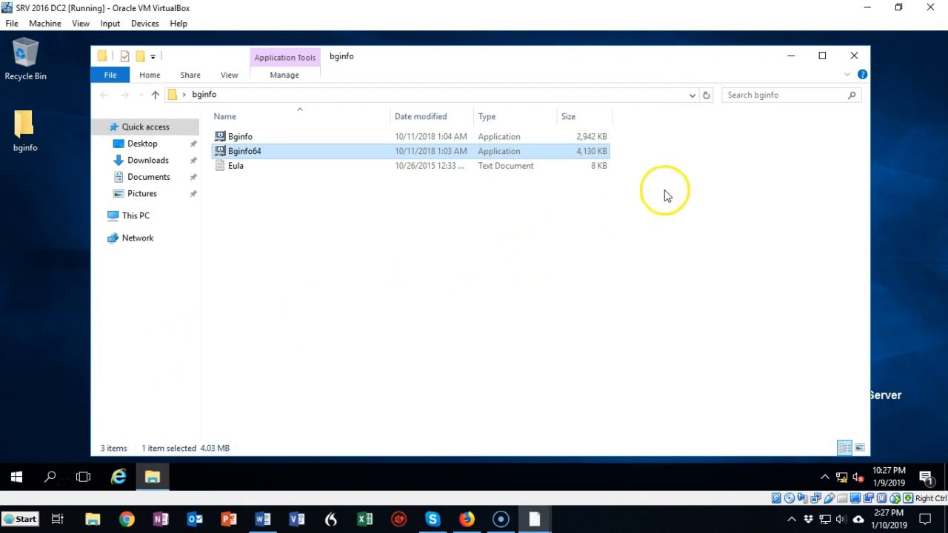
left_click(853, 56)
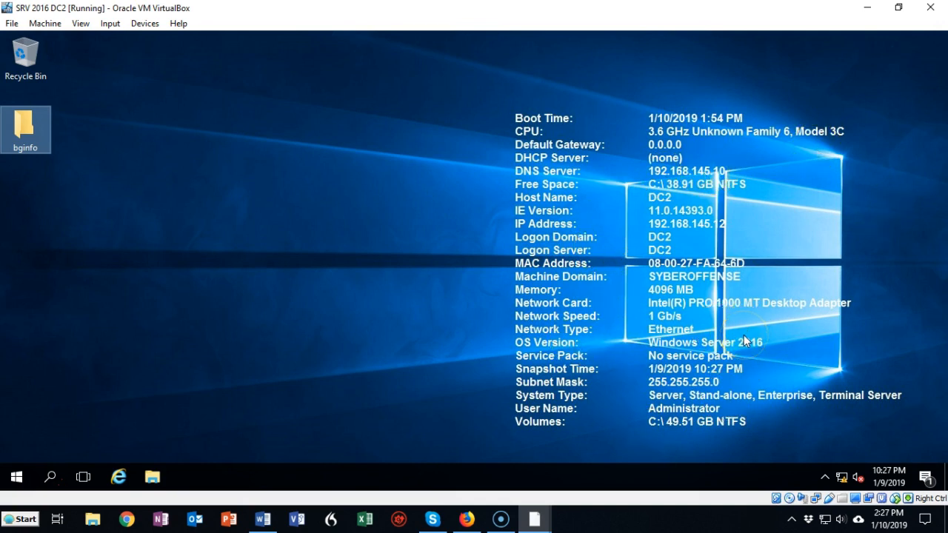
- Reopen Bginfo64 from the bginfo folder, set the text position to the bottom centre of the screen, and apply it
double_click(25, 125)
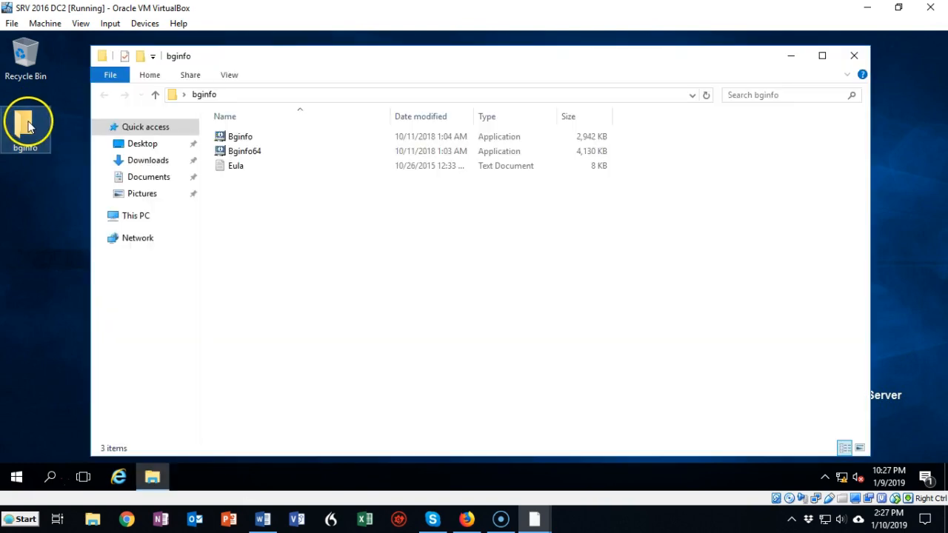
left_click(250, 152)
double_click(250, 152)
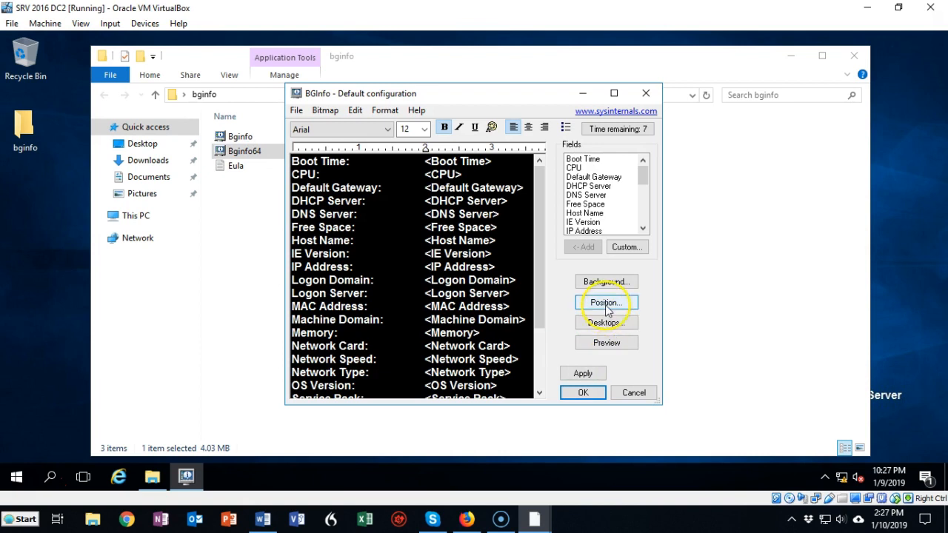
left_click(606, 304)
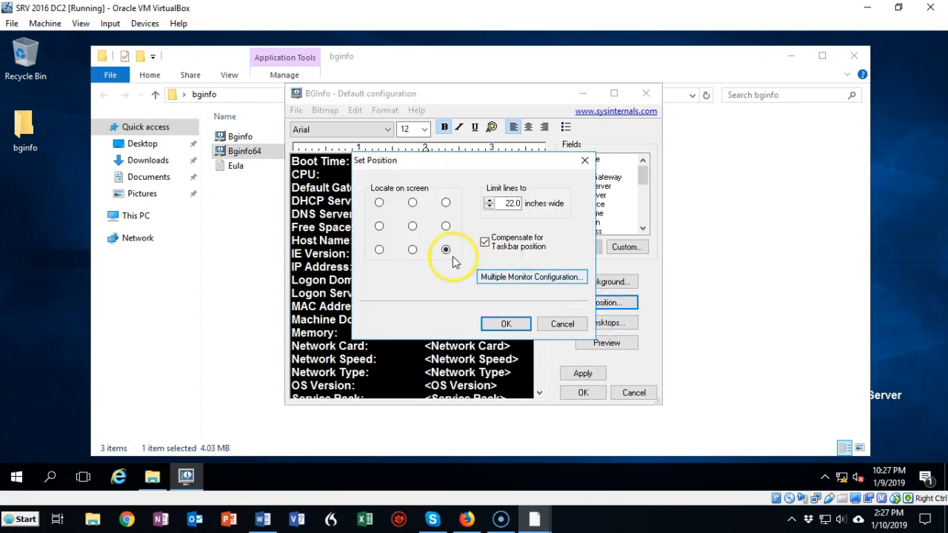
left_click(412, 250)
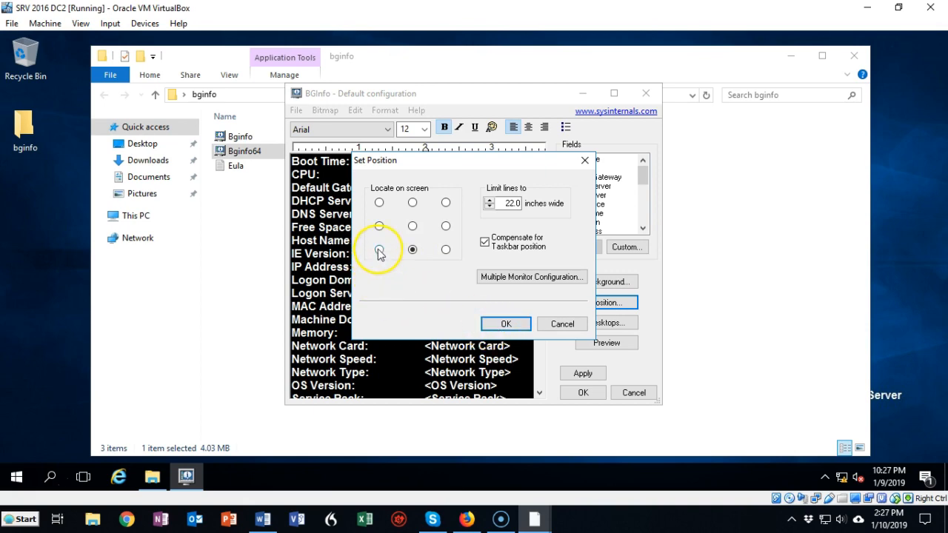
left_click(506, 324)
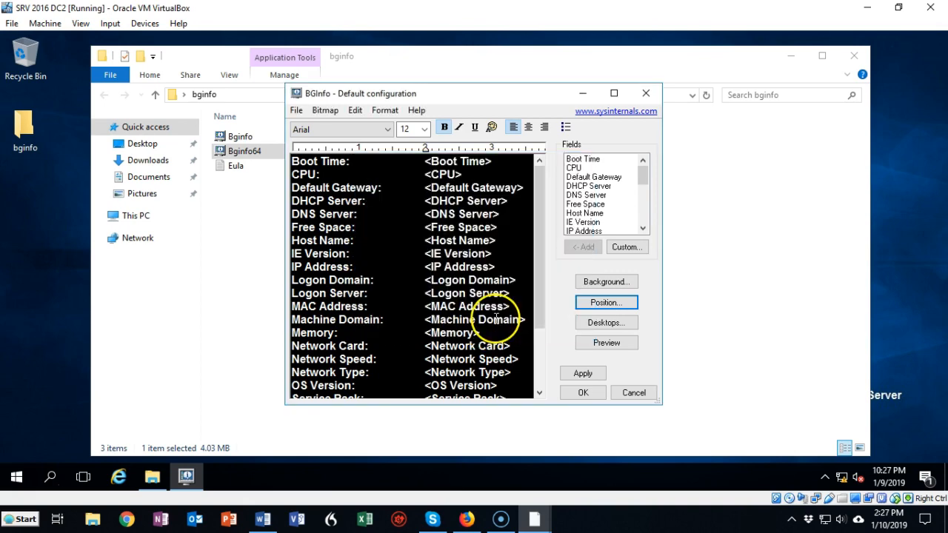
left_click(581, 374)
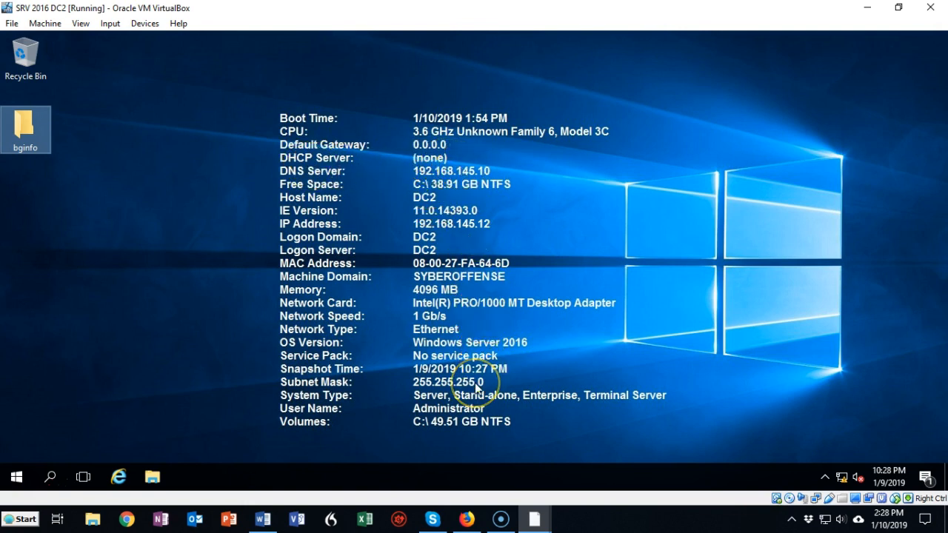
left_click(473, 421)
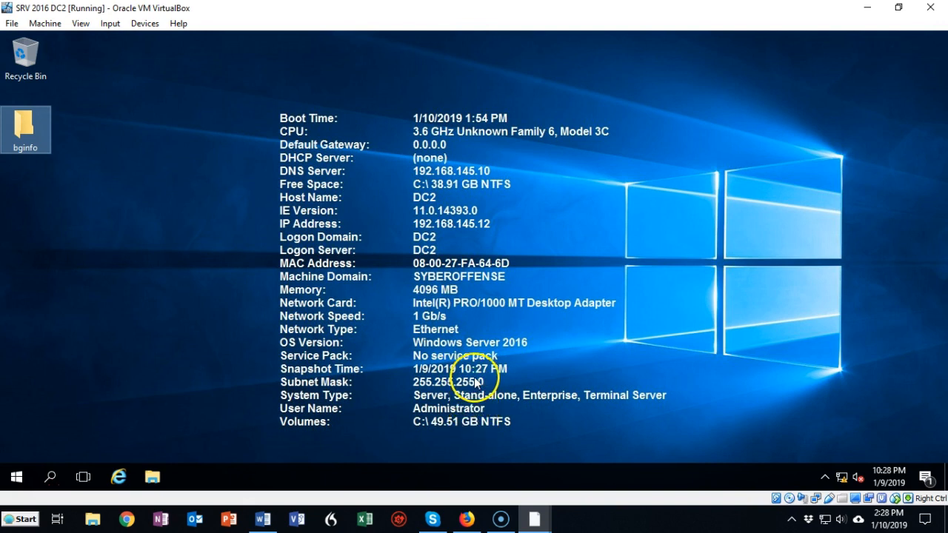
left_click(474, 344)
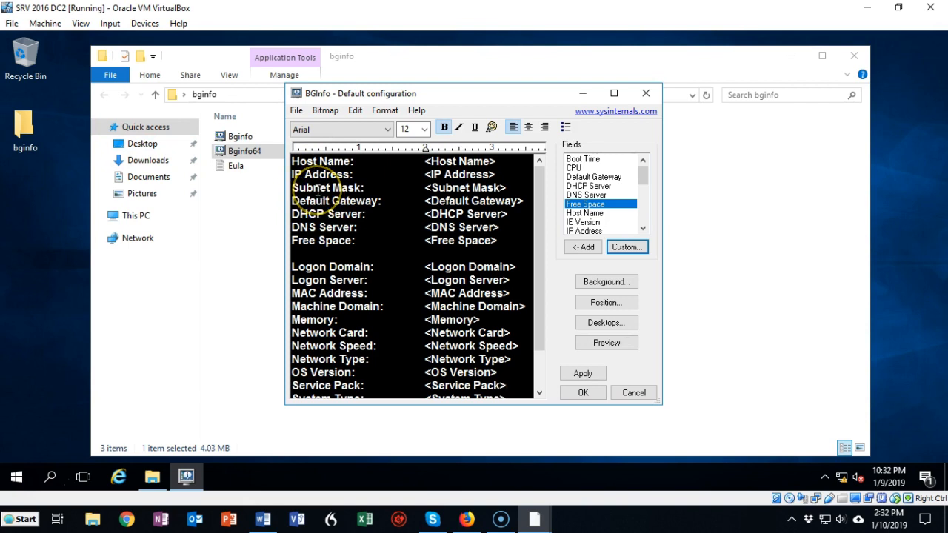
- Insert the Host Name field at the end of the Service Pack line in the BGInfo layout
left_click(401, 250)
scroll(401, 251, "down", 1)
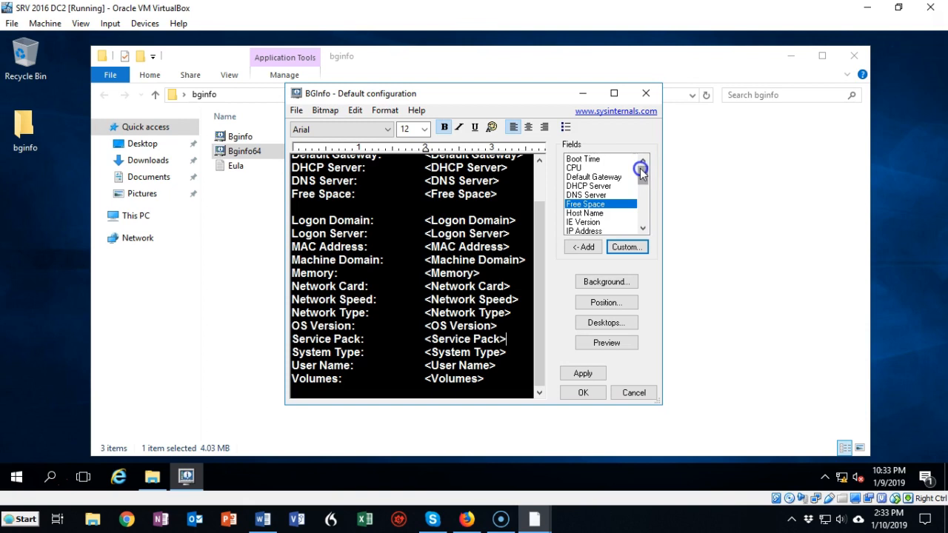
left_click(614, 204)
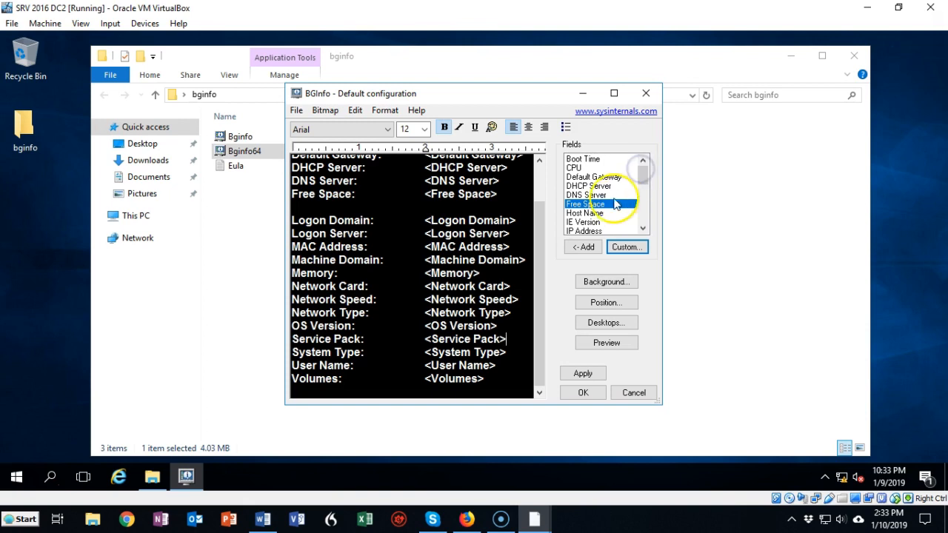
left_click(595, 214)
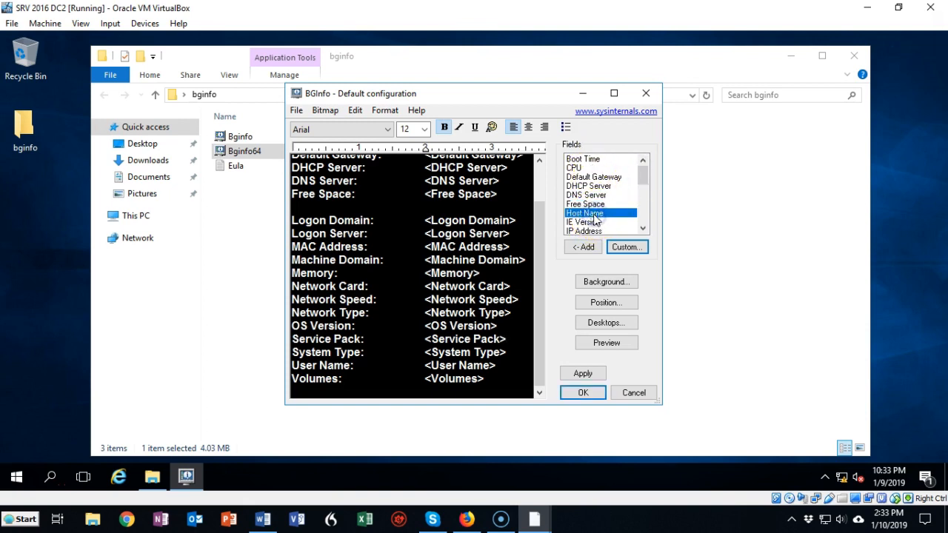
left_click(585, 248)
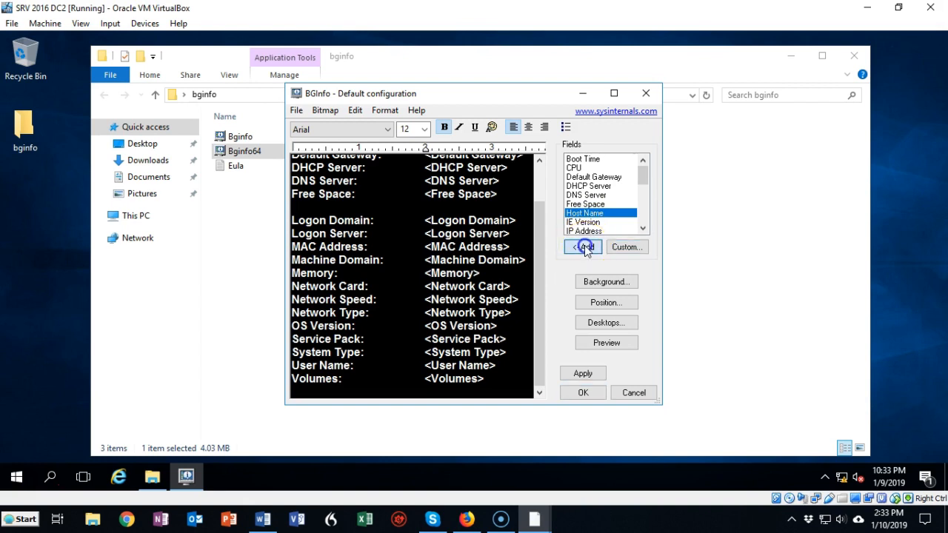
scroll(383, 320, "down", 1)
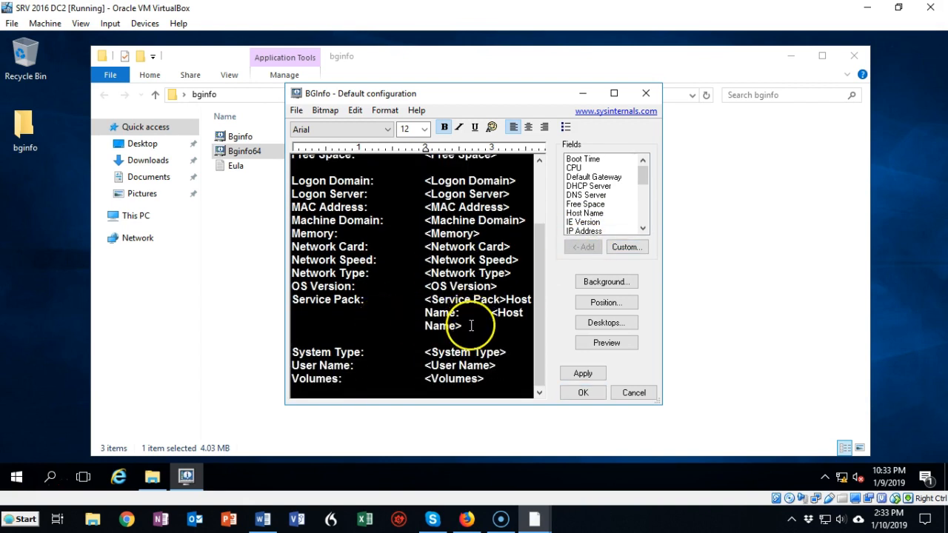
- Delete the extra <Host Name> placeholder and the "Name:" label text inserted after the Service Pack field
left_click_drag(472, 326, 324, 331)
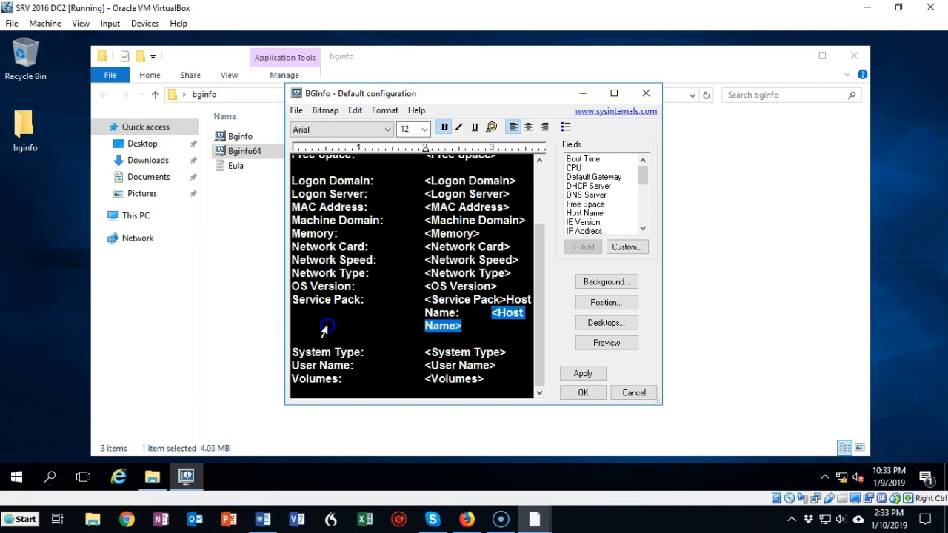
left_click(477, 312)
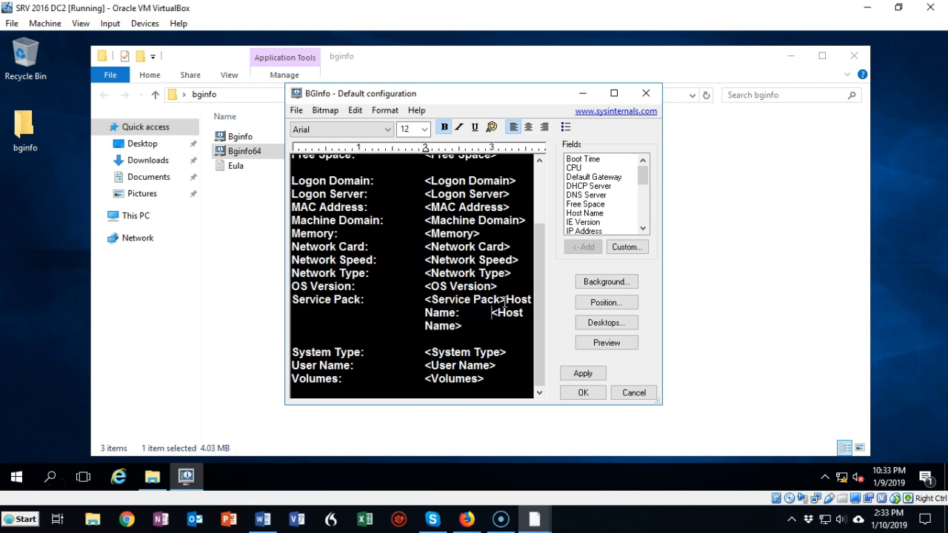
key("Return")
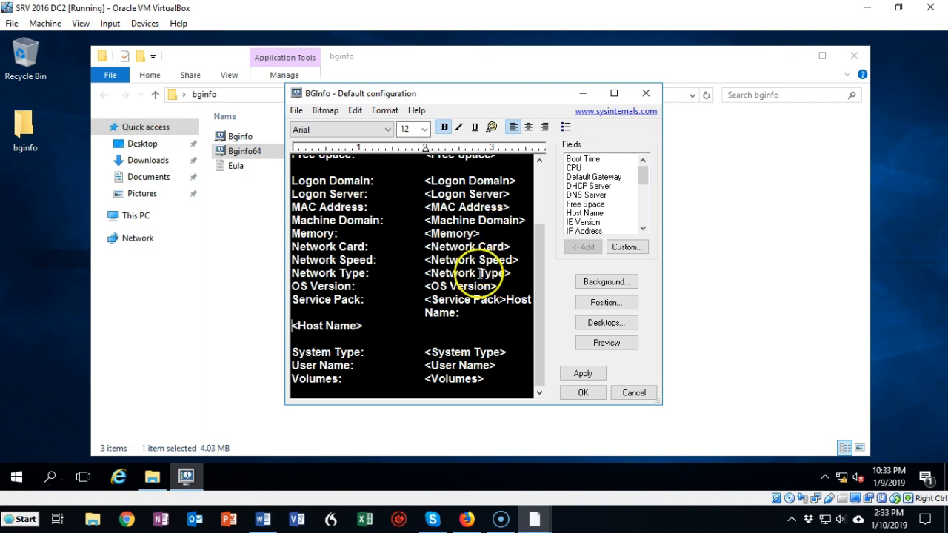
left_click_drag(411, 318, 237, 332)
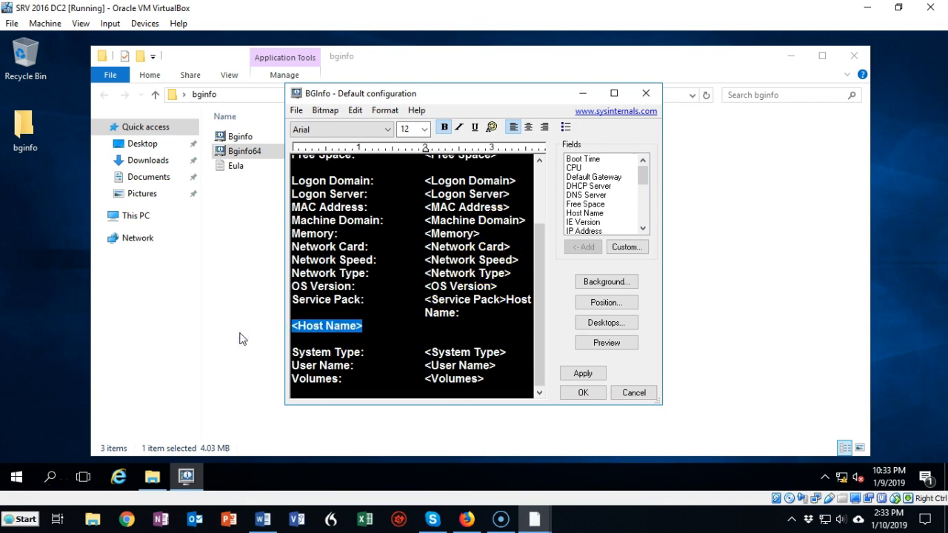
key("Delete")
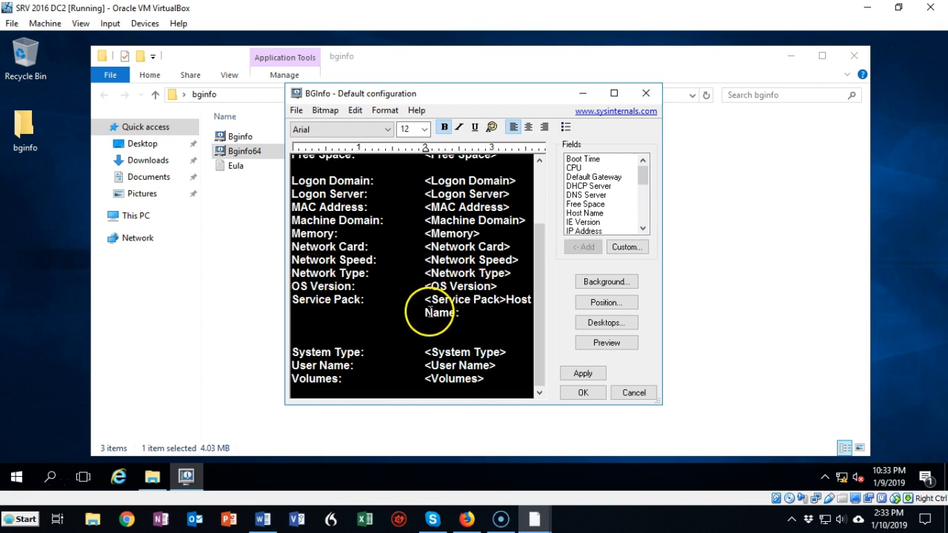
left_click_drag(423, 313, 458, 318)
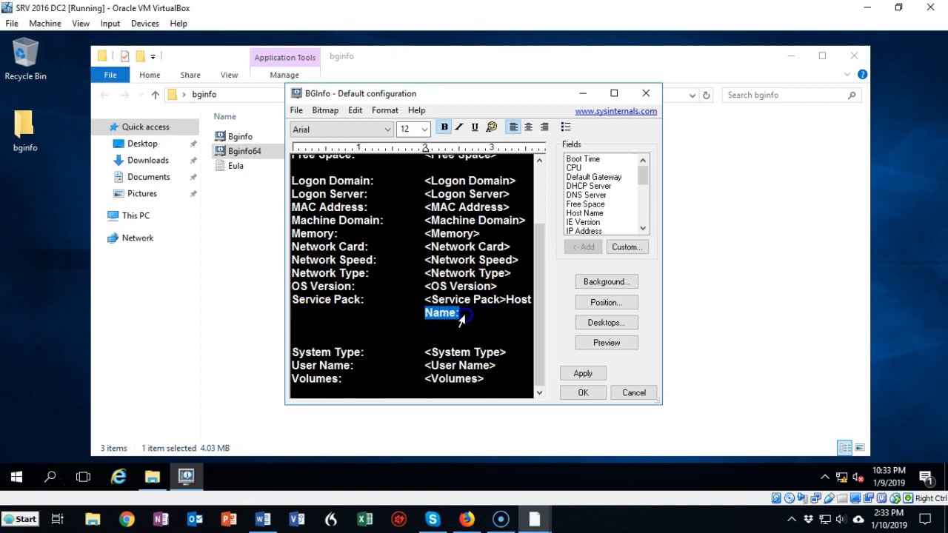
key("Delete")
- Remove the leftover blank lines between the Service Pack and System Type entries
left_click(293, 352)
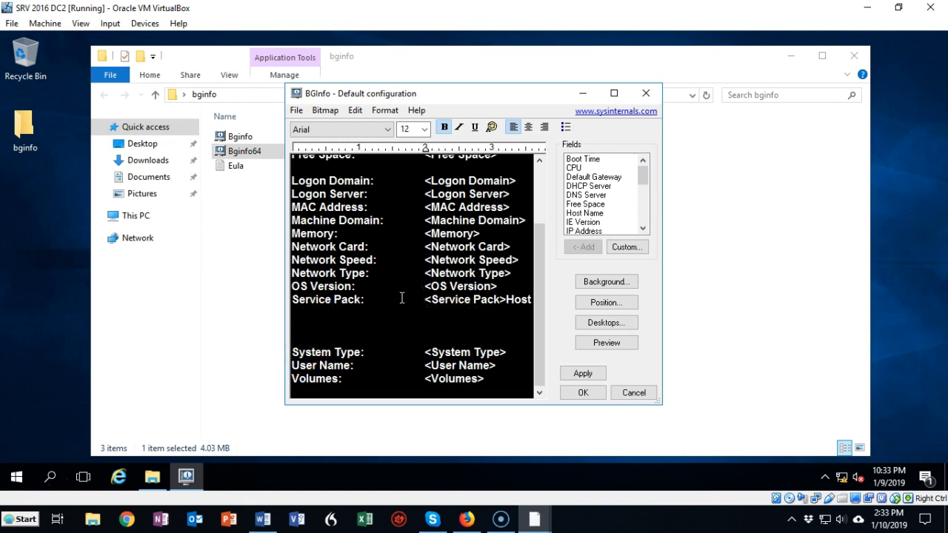
key("BackSpace")
key("BackSpace")
key("BackSpace")
key("Return")
double_click(423, 306)
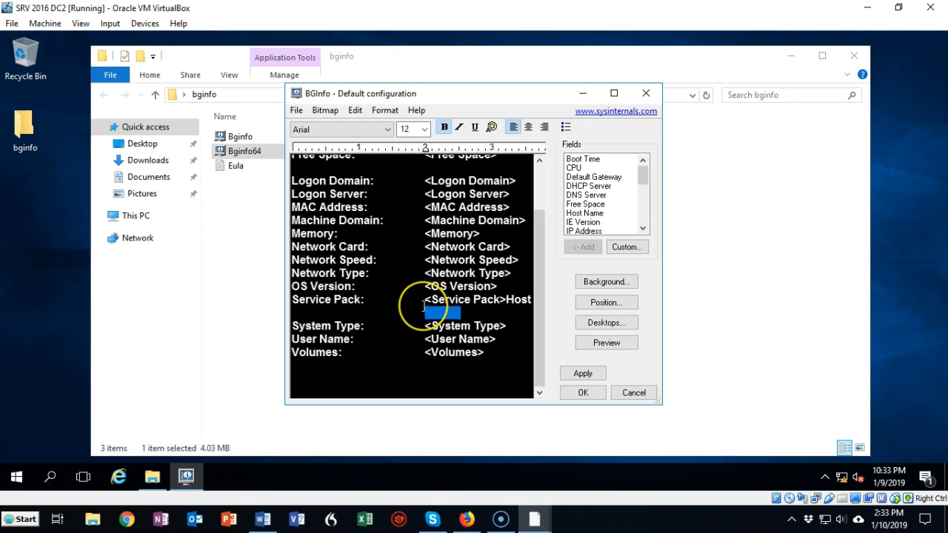
key("BackSpace")
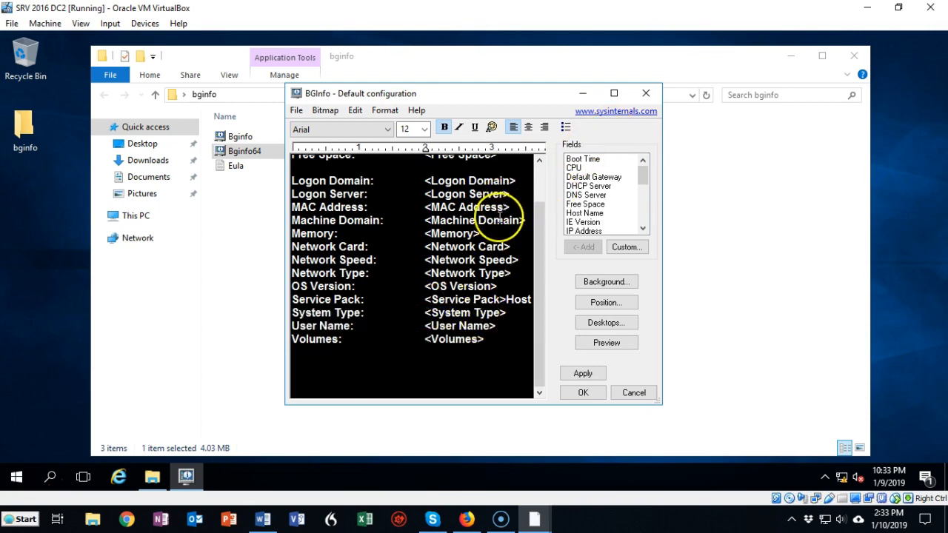
- View the user-defined custom fields and cancel without defining a new one
scroll(489, 259, "up", 2)
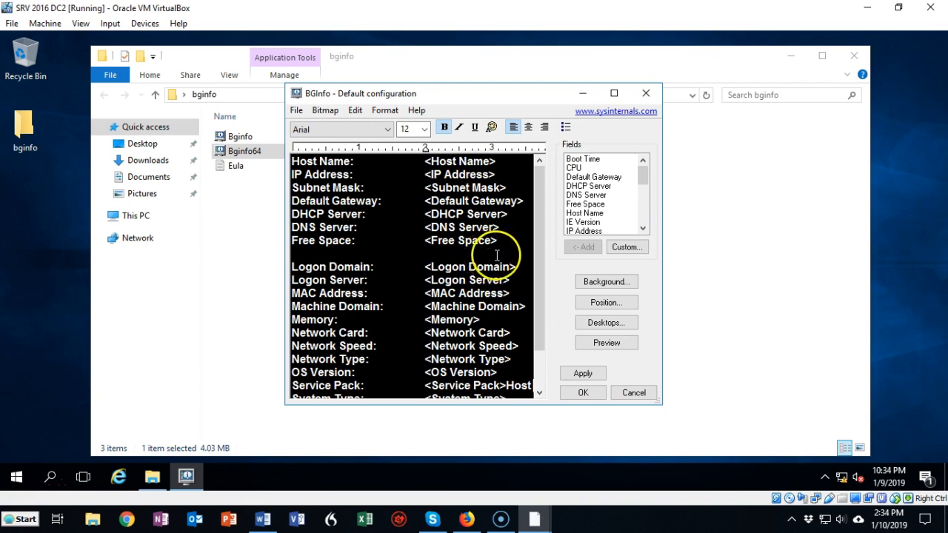
left_click(631, 249)
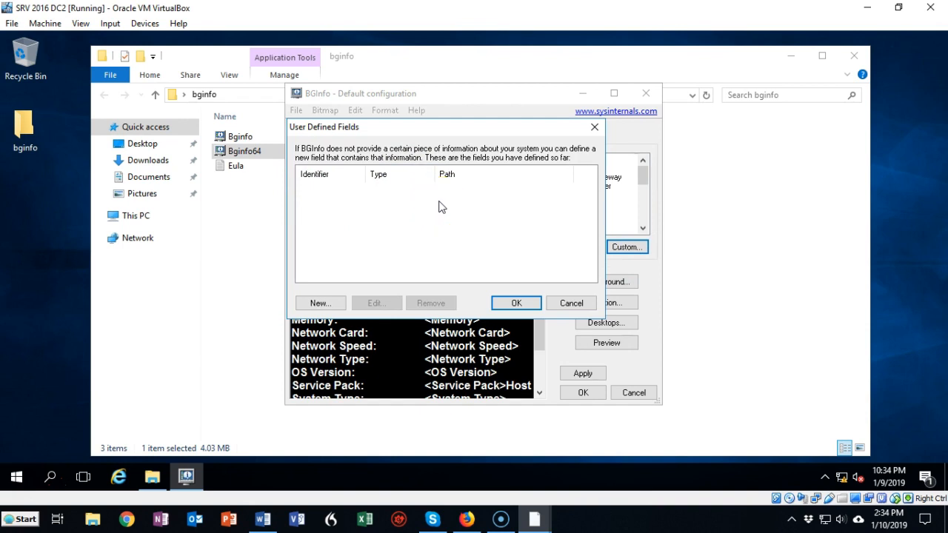
left_click(570, 302)
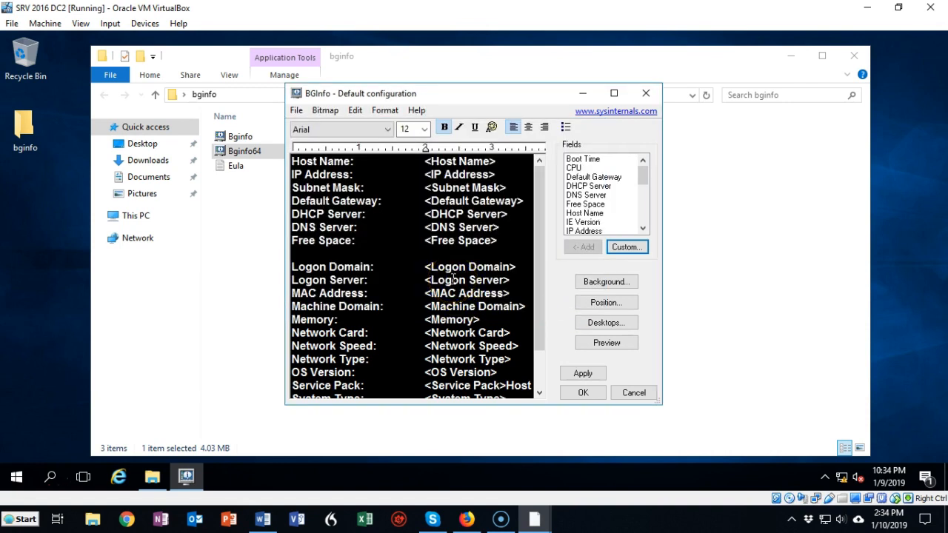
- Apply the rearranged field layout to the desktop background, then close BGInfo and the bginfo folder window
left_click(582, 373)
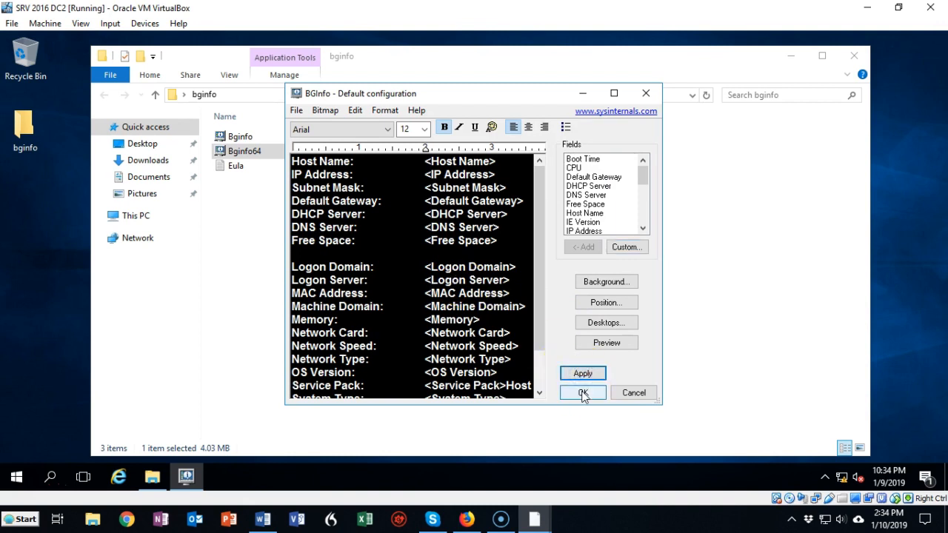
left_click(583, 393)
left_click(842, 62)
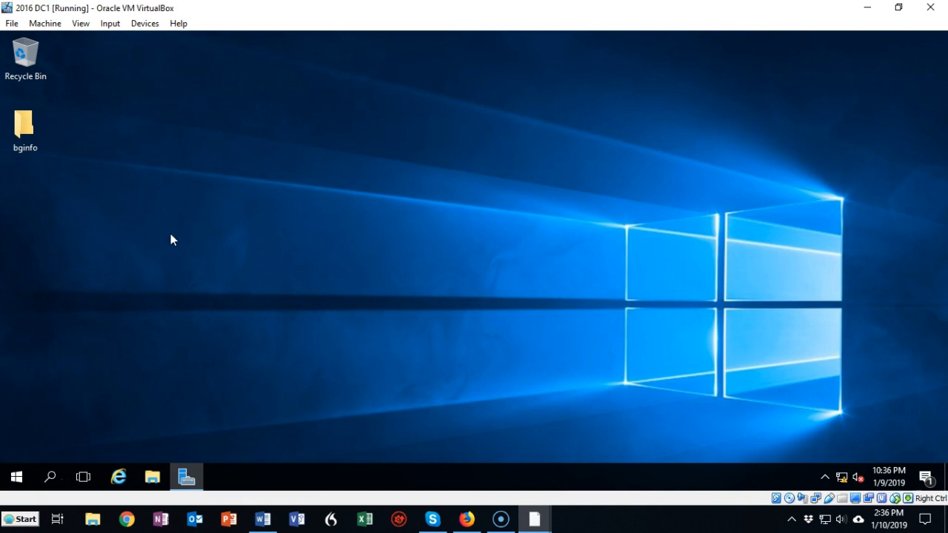
- On the 2016 DC1 virtual machine, run Bginfo64 from the desktop's bginfo folder and agree to its license terms
double_click(21, 129)
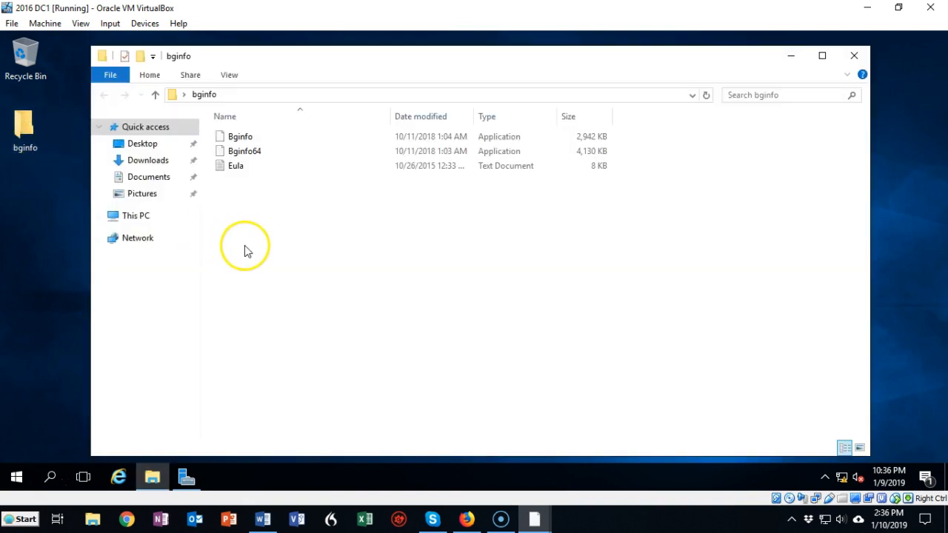
double_click(249, 151)
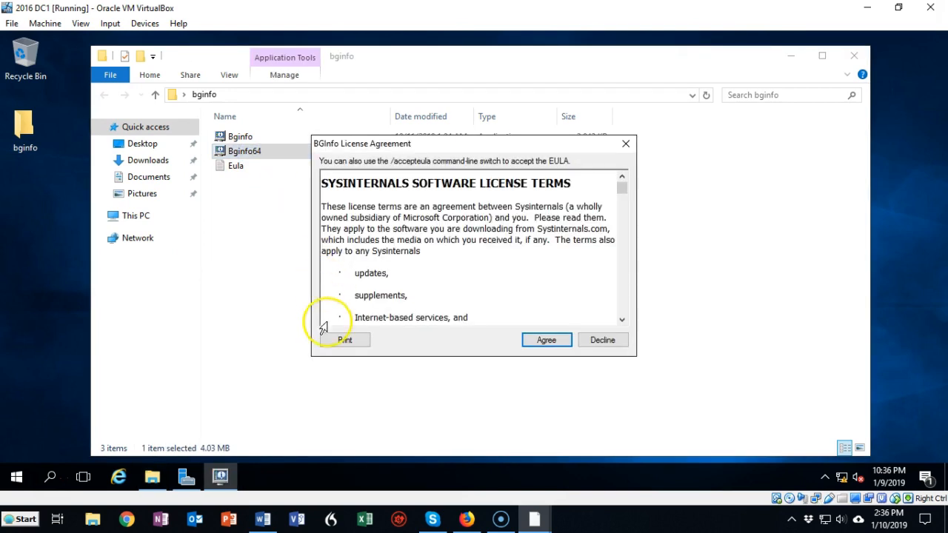
left_click(542, 342)
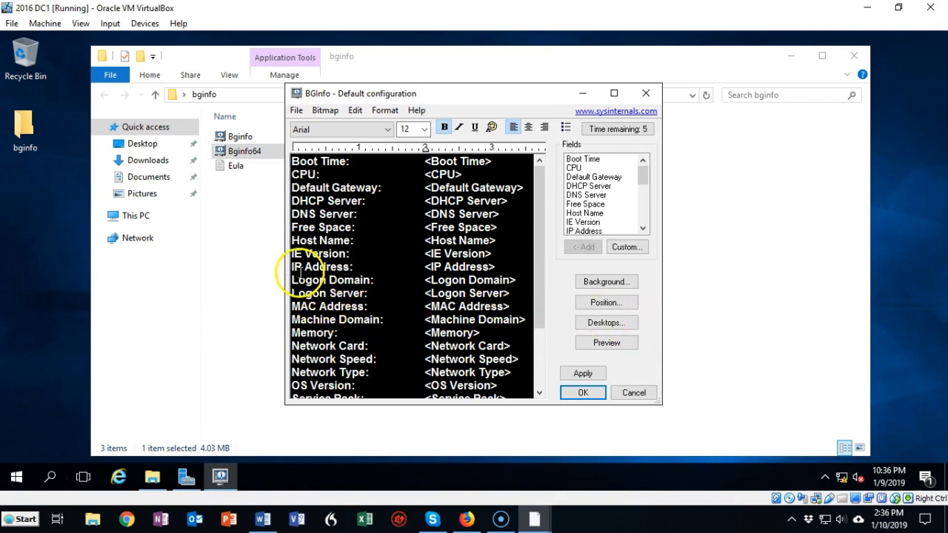
- Delete the IE Version and Network Type entries from the layout and review the remaining entries and available fields
left_click_drag(293, 254, 489, 259)
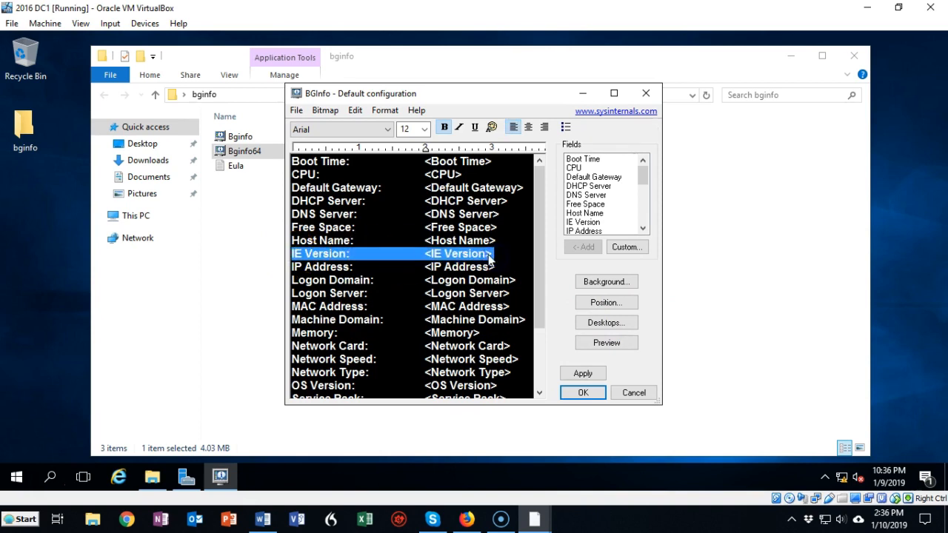
key("Delete")
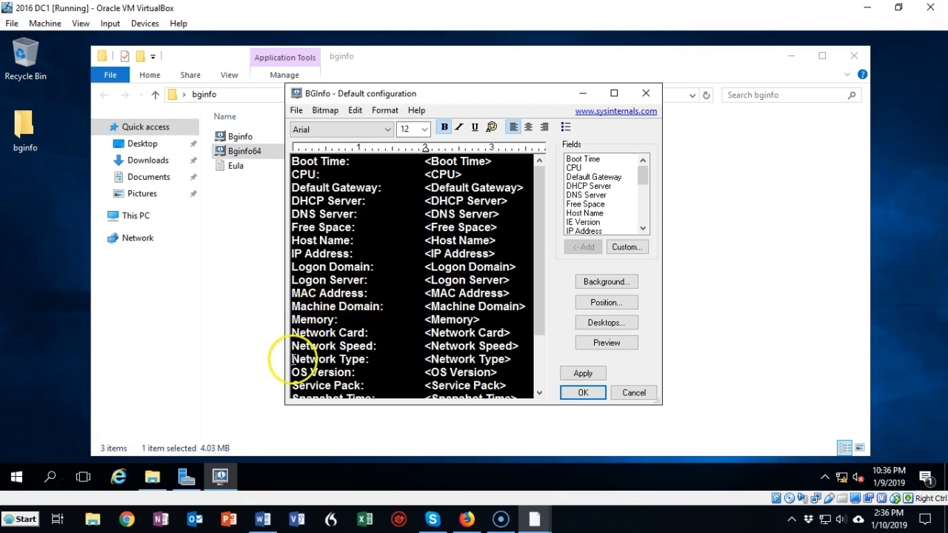
left_click_drag(291, 359, 501, 363)
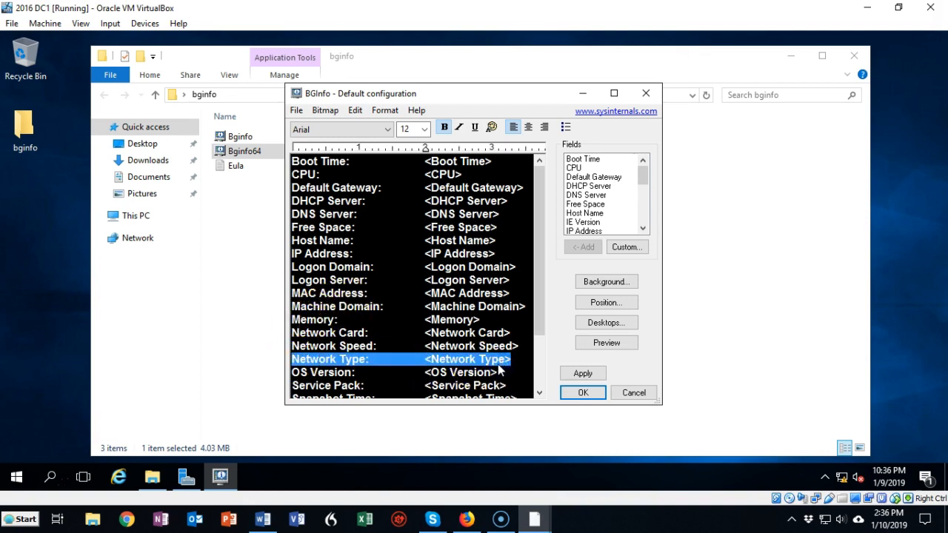
key("Delete")
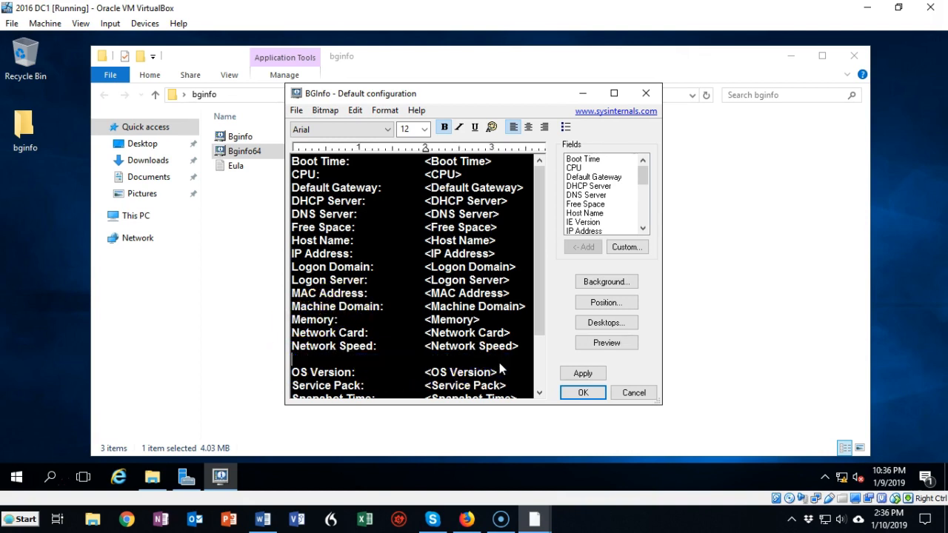
scroll(478, 337, "down", 2)
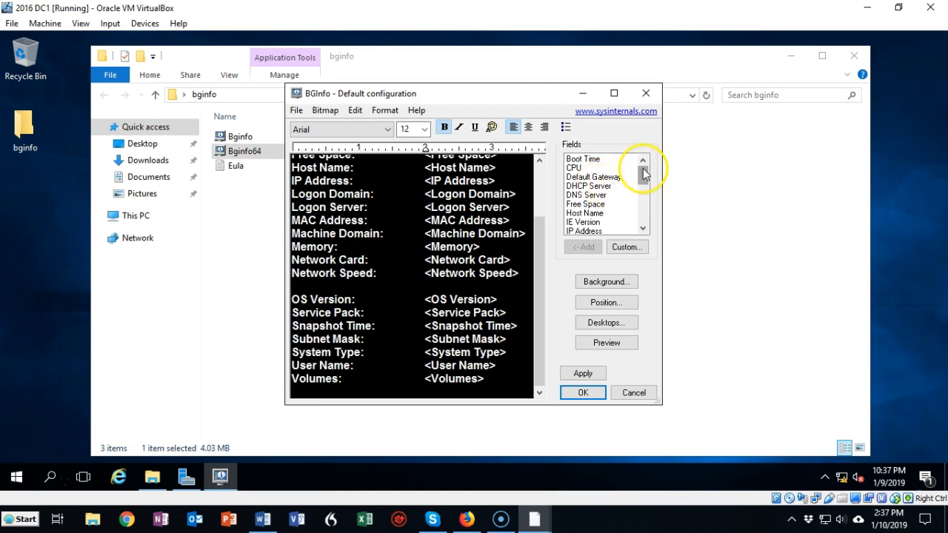
left_click_drag(643, 173, 644, 223)
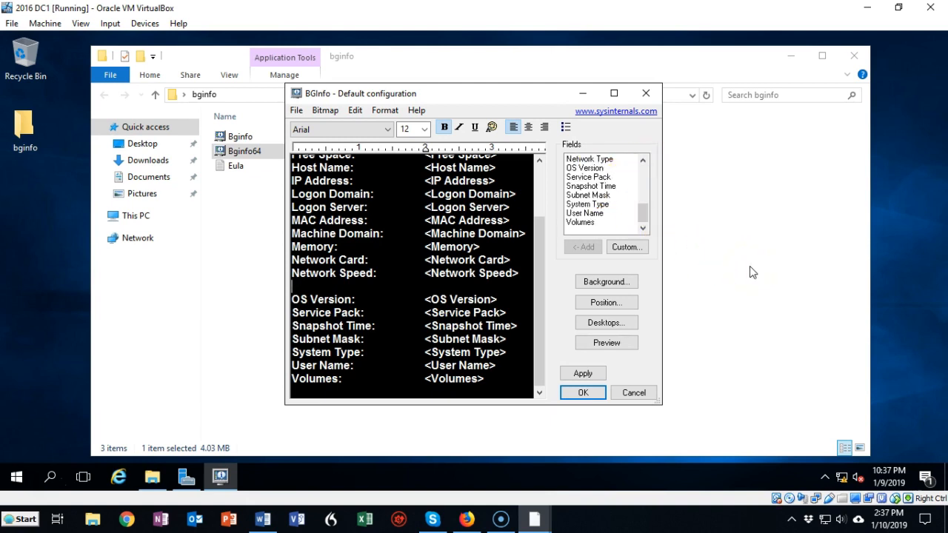
- Locate the information text at the center of the screen and apply the layout to the desktop background
left_click(604, 305)
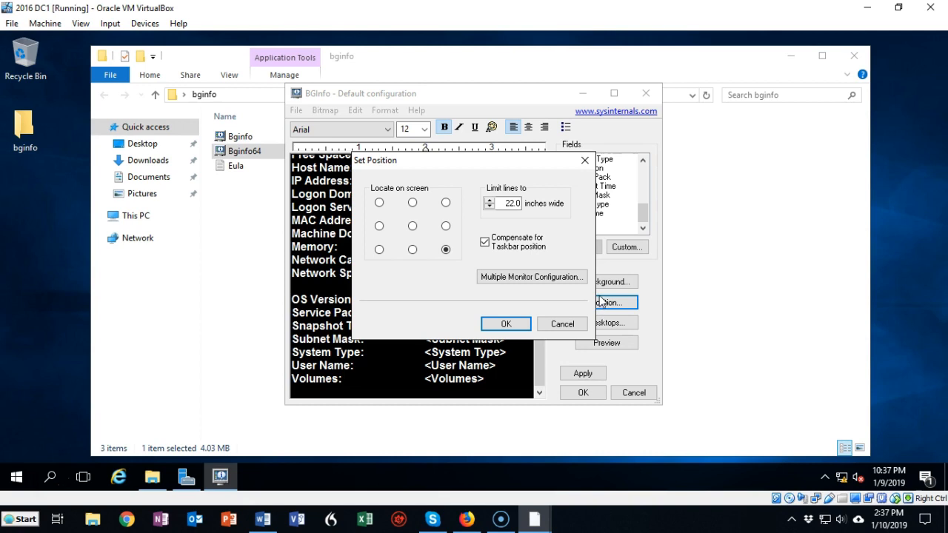
left_click(531, 279)
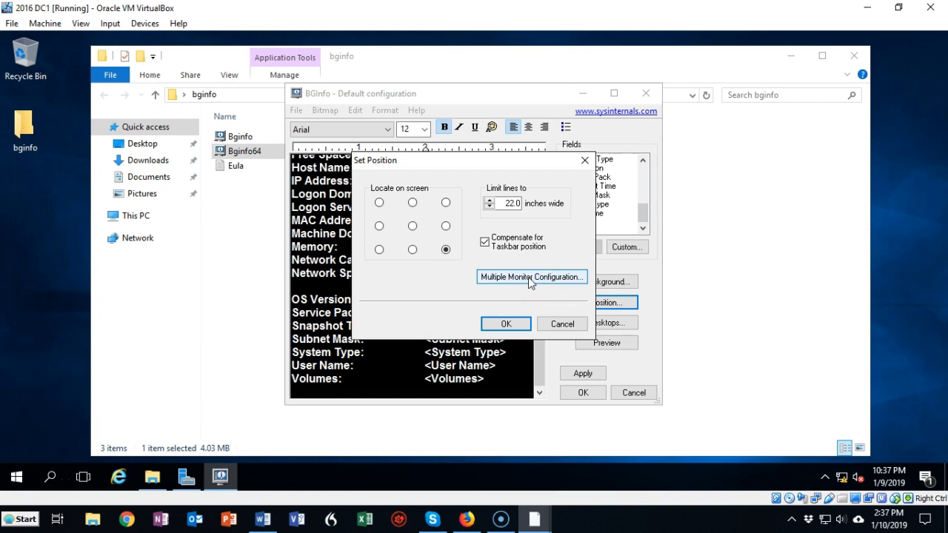
left_click(413, 226)
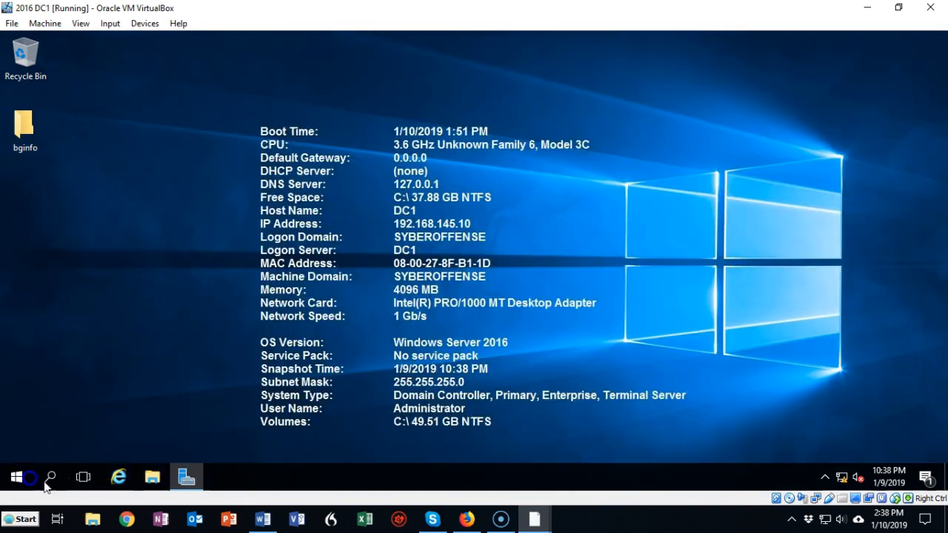
left_click(44, 328)
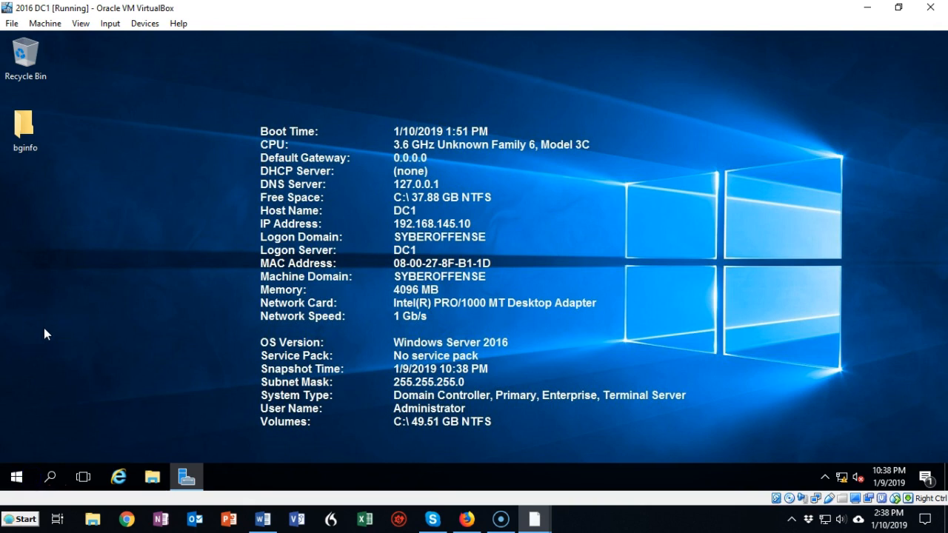